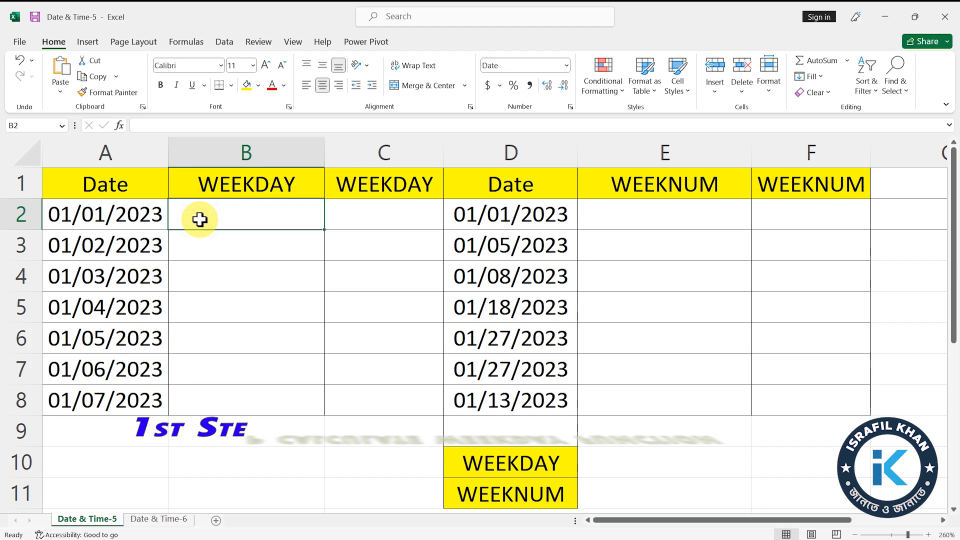
# - Enter a formula in cell B2 that references the date in A2
pyautogui.write('=')
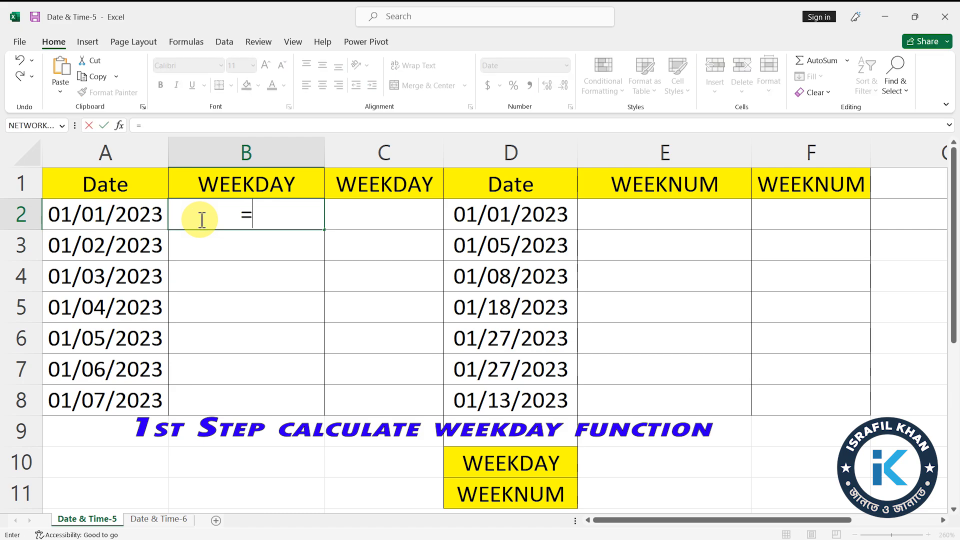
pyautogui.click(129, 219)
pyautogui.press('Return')
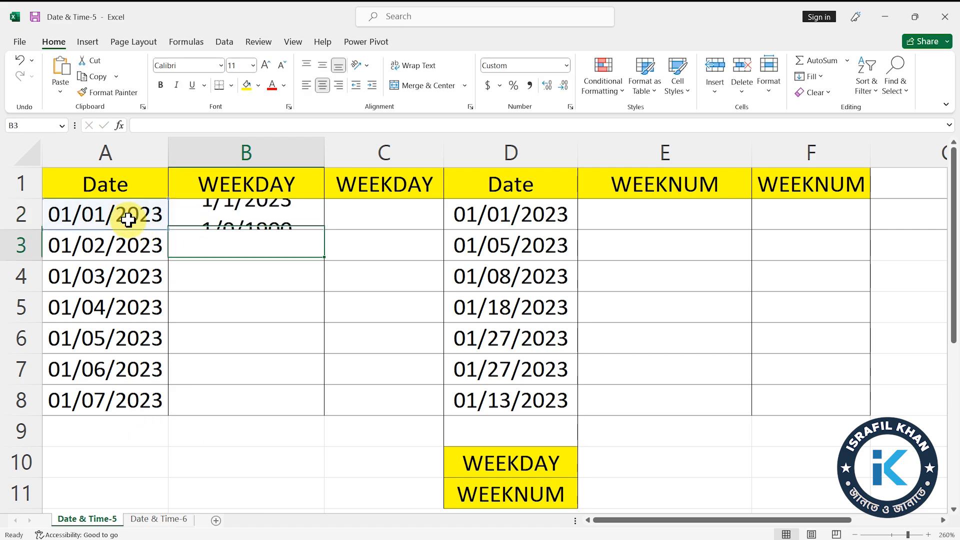
# - Apply the custom number format dddd to cell B2 and fill it down through B8
pyautogui.click(247, 219)
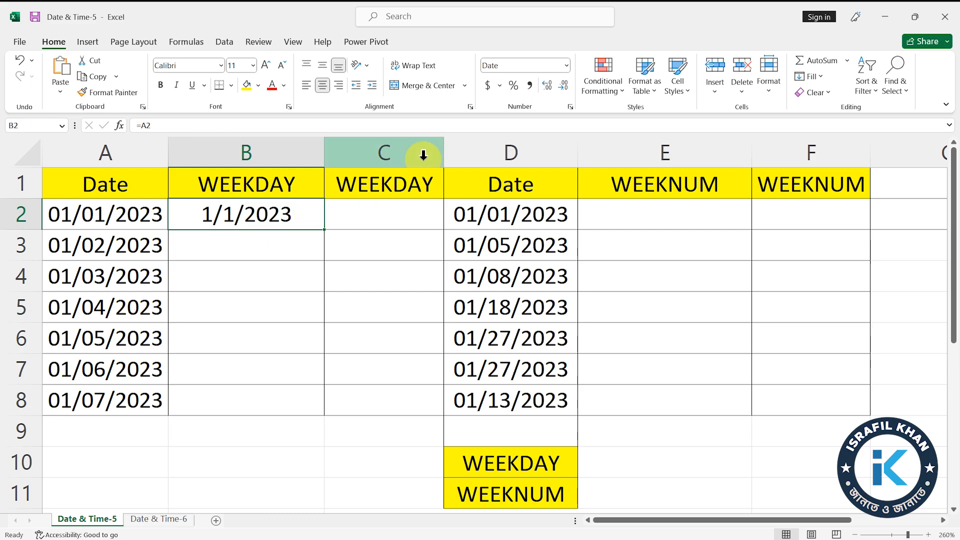
pyautogui.click(567, 66)
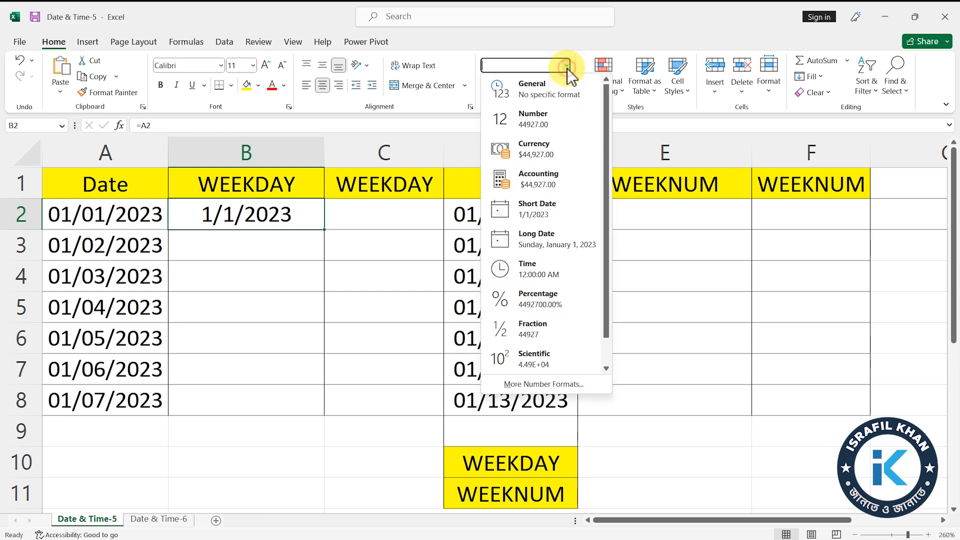
pyautogui.click(530, 386)
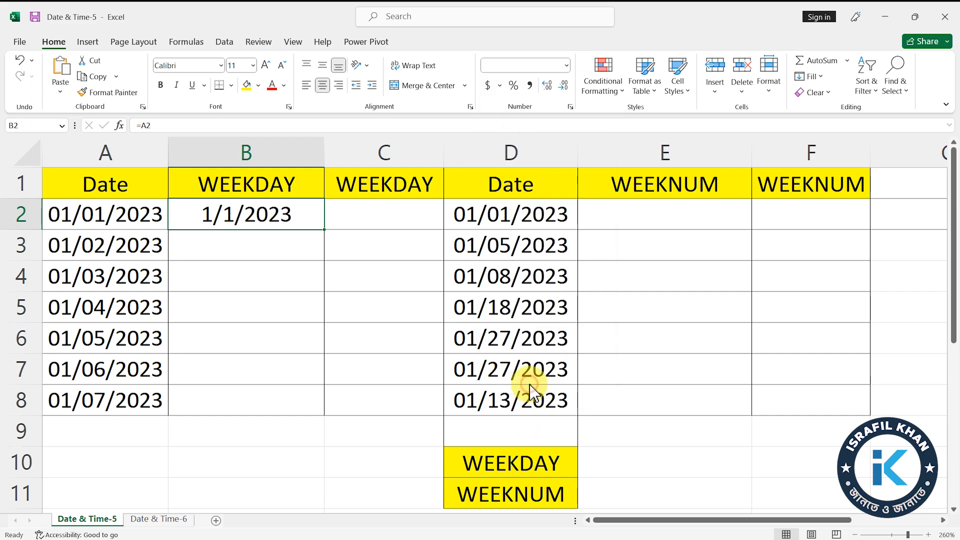
pyautogui.click(650, 238)
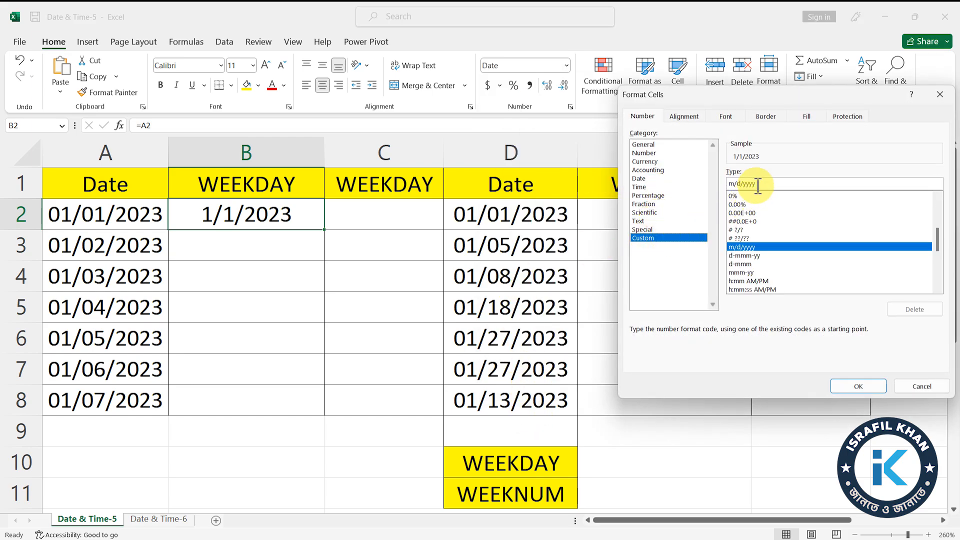
pyautogui.moveTo(760, 183); pyautogui.dragTo(685, 193)
pyautogui.moveTo(759, 183); pyautogui.dragTo(729, 190)
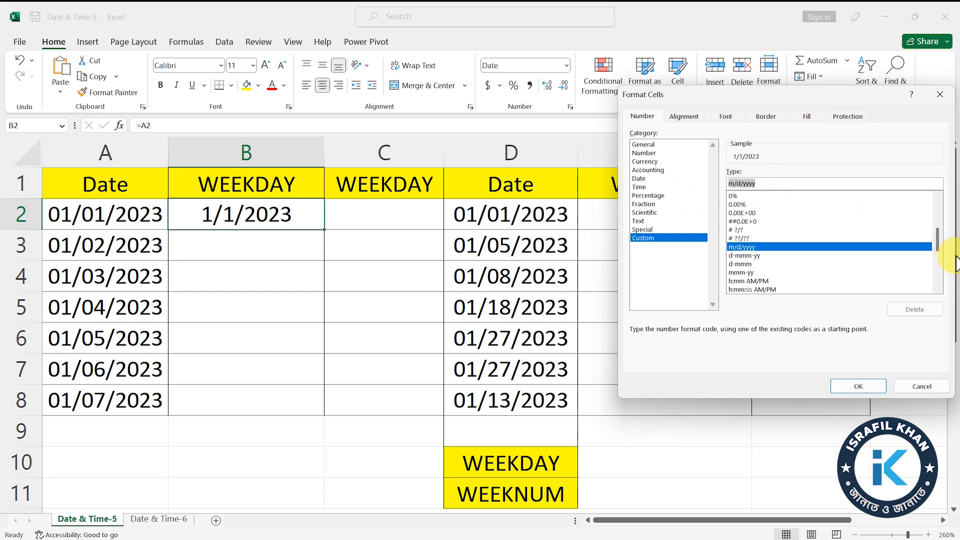
pyautogui.write('d')
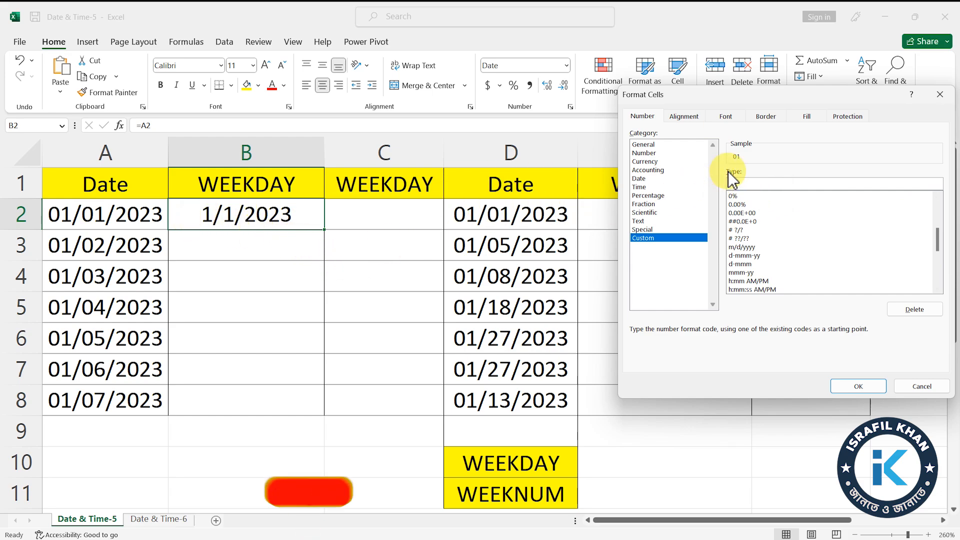
pyautogui.write('dd')
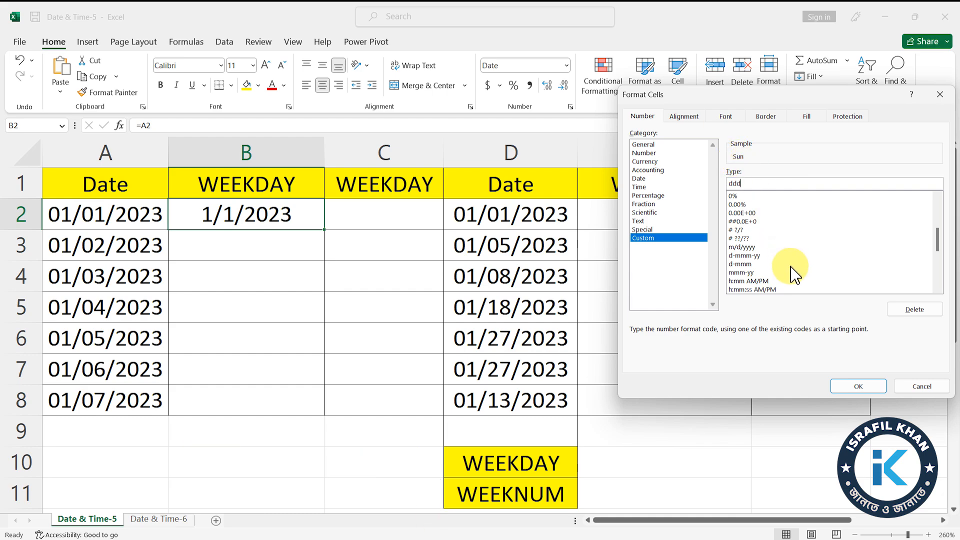
pyautogui.write('d')
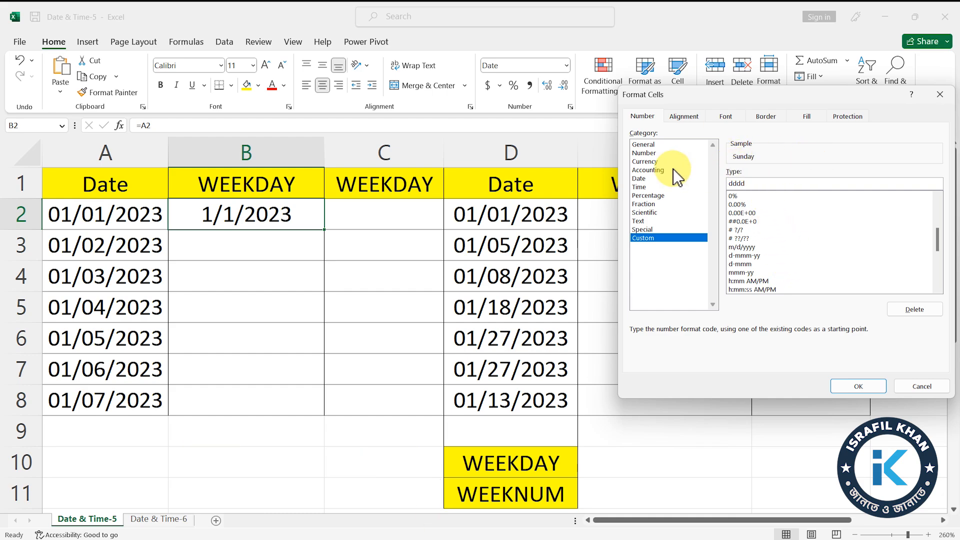
pyautogui.click(858, 388)
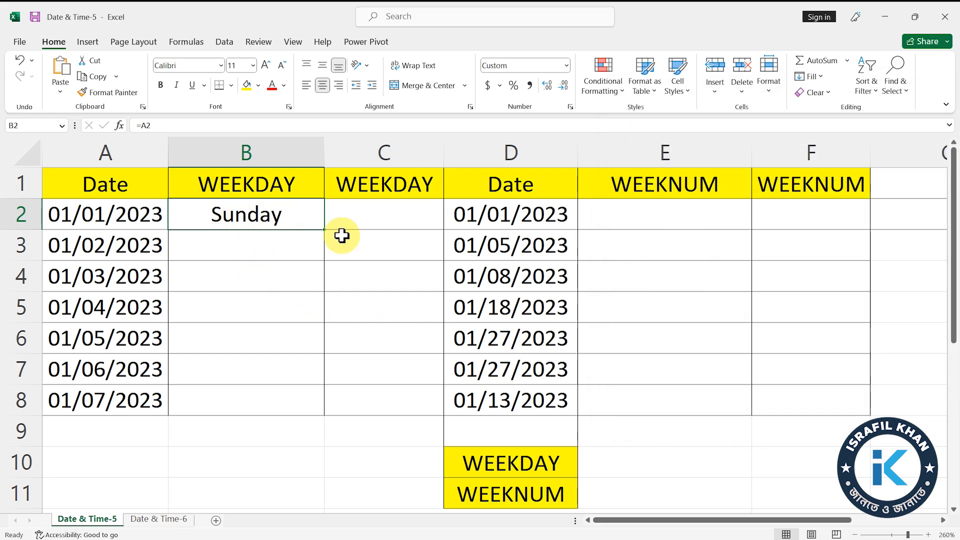
pyautogui.moveTo(326, 230); pyautogui.dragTo(324, 406)
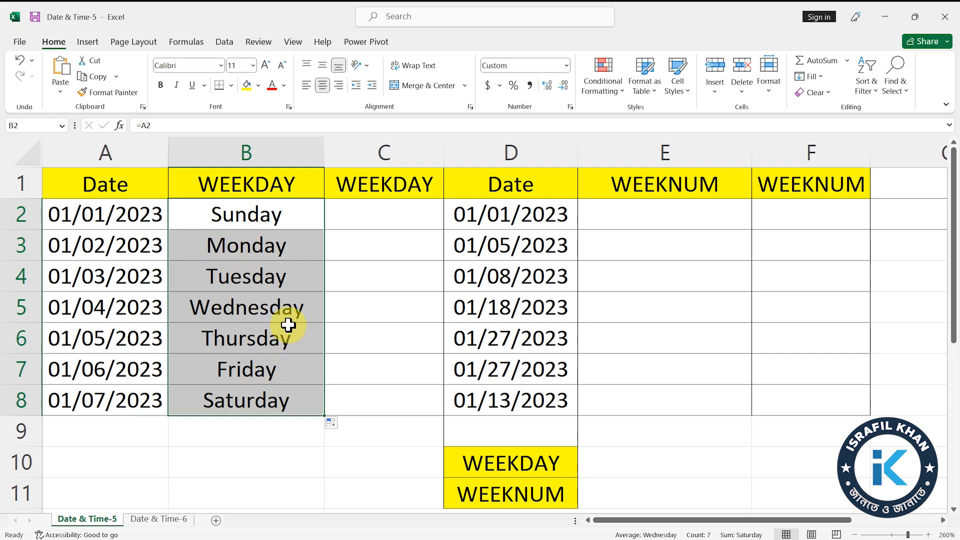
# - Insert the WEEKDAY function in cell C2 with A2 as its serial number
pyautogui.click(352, 220)
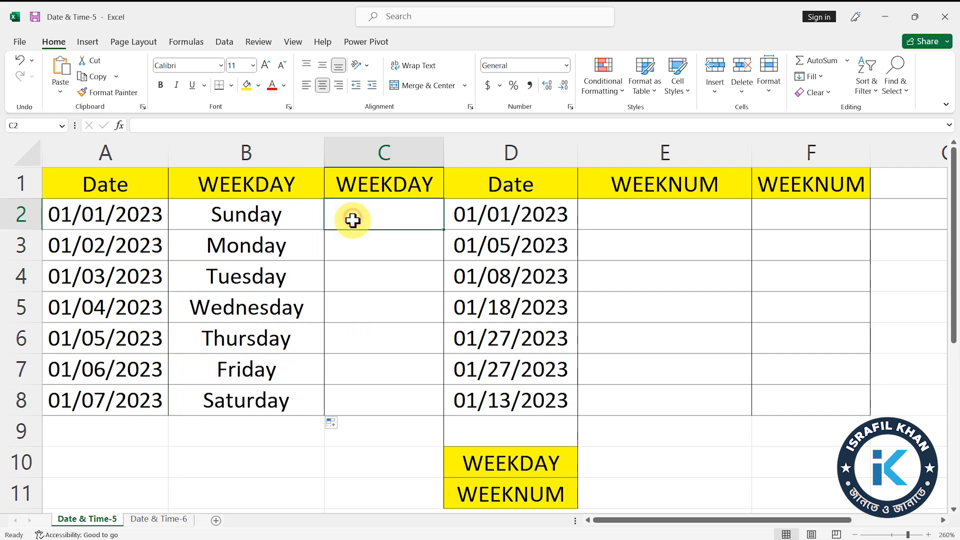
pyautogui.click(848, 61)
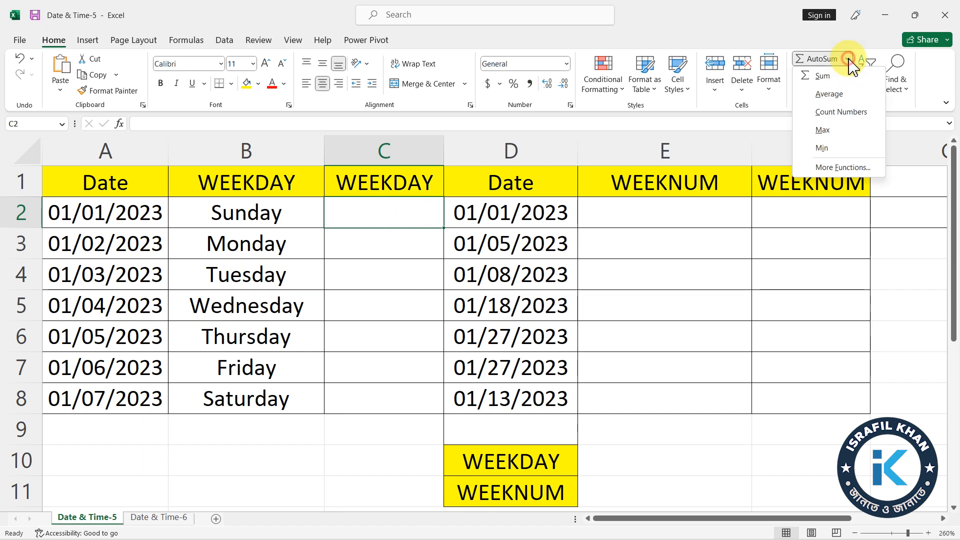
pyautogui.click(844, 167)
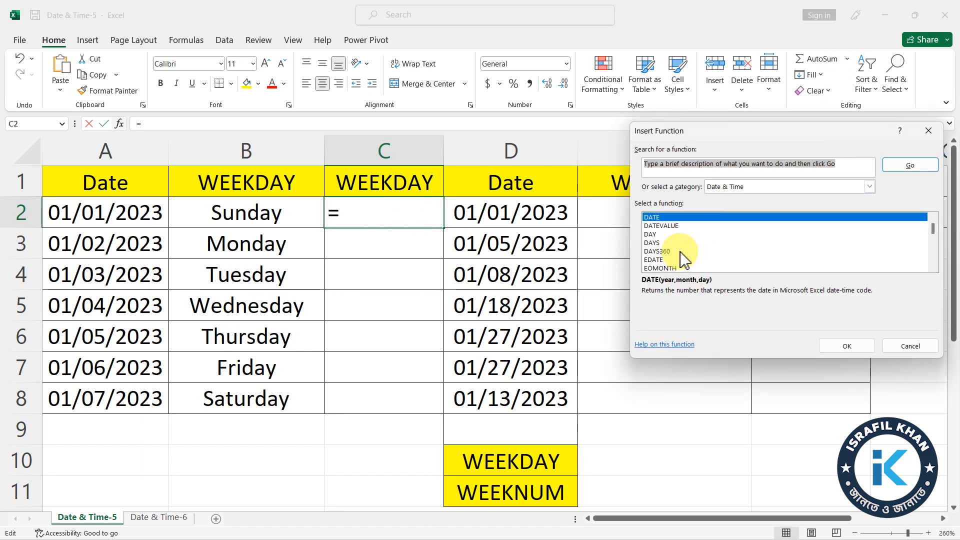
pyautogui.scroll(-2, 687, 257)
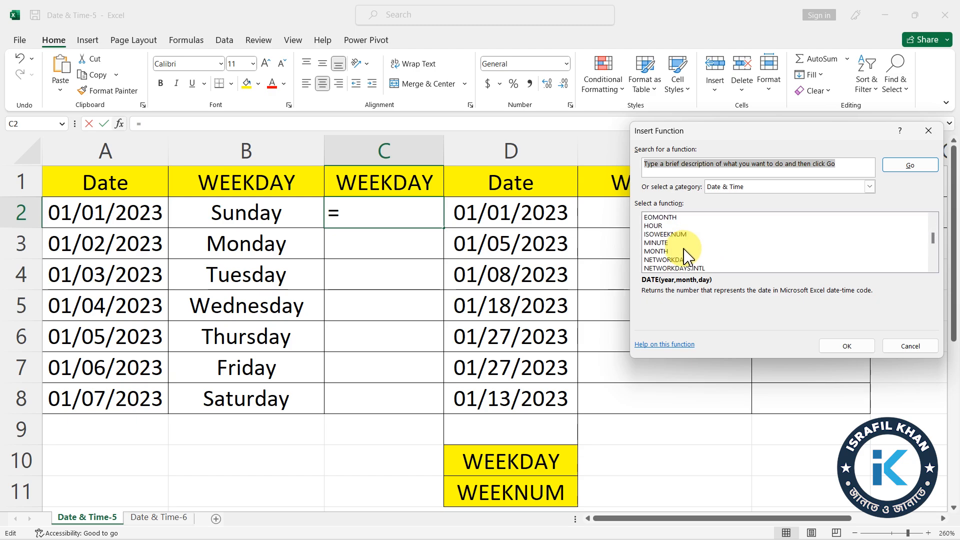
pyautogui.scroll(-4, 687, 258)
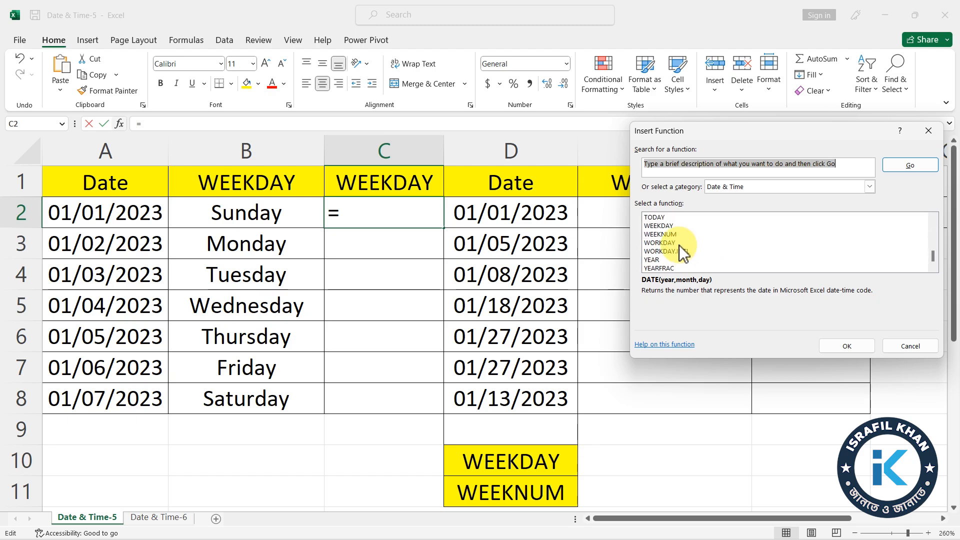
pyautogui.click(664, 226)
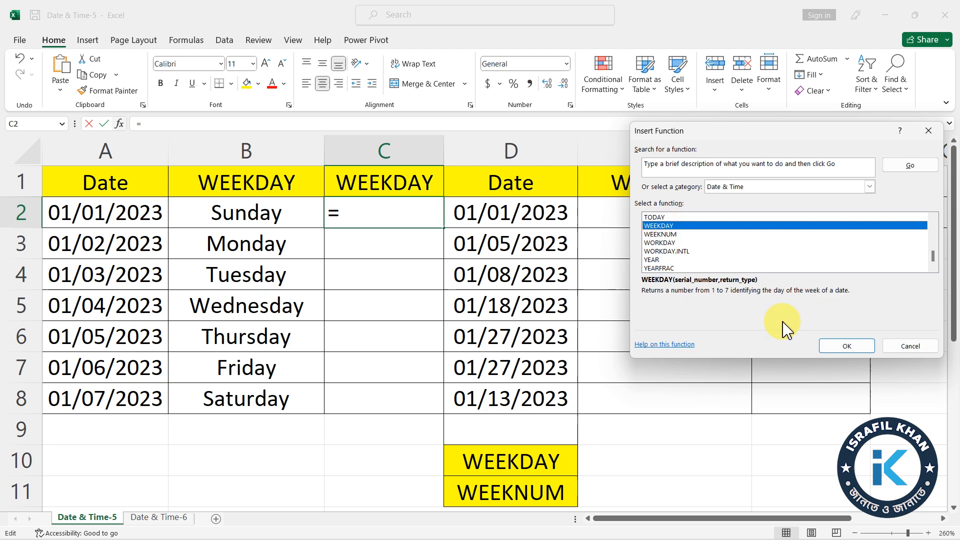
pyautogui.click(846, 347)
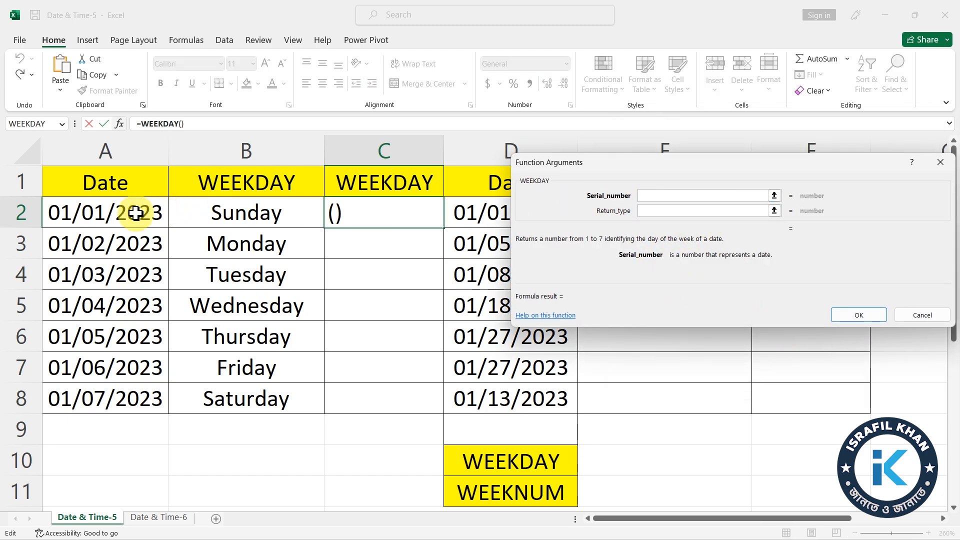
pyautogui.click(106, 214)
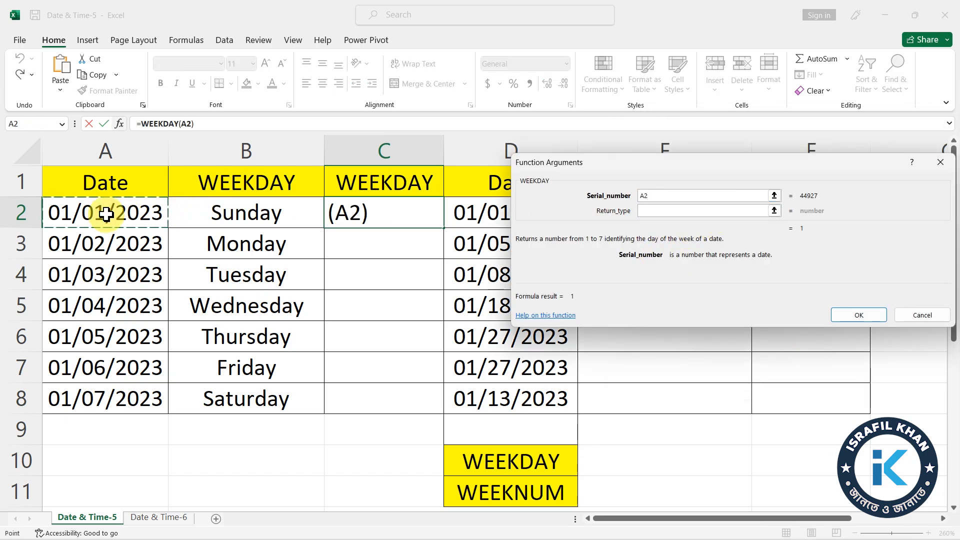
pyautogui.press('Return')
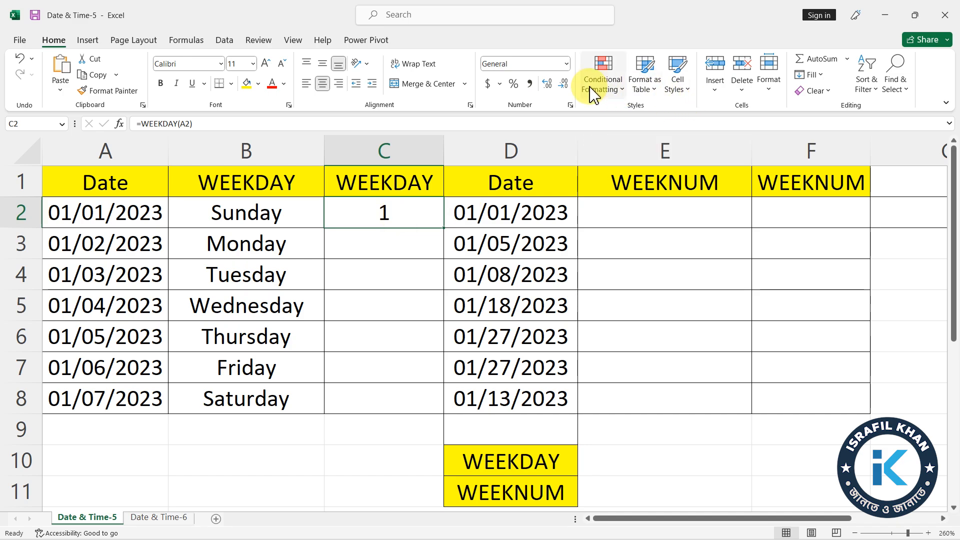
# - Apply the custom number format dddd to cell C2 to display the full weekday name
pyautogui.click(567, 64)
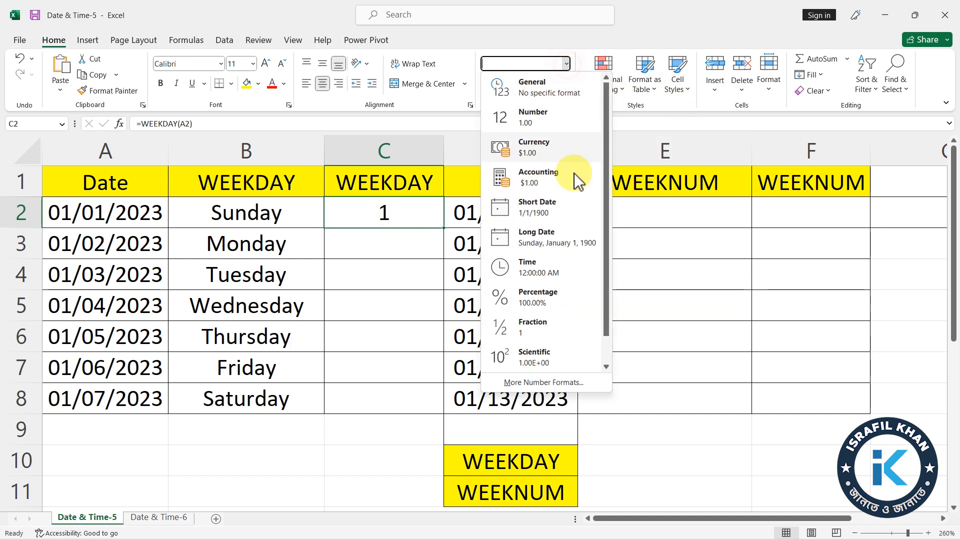
pyautogui.click(546, 379)
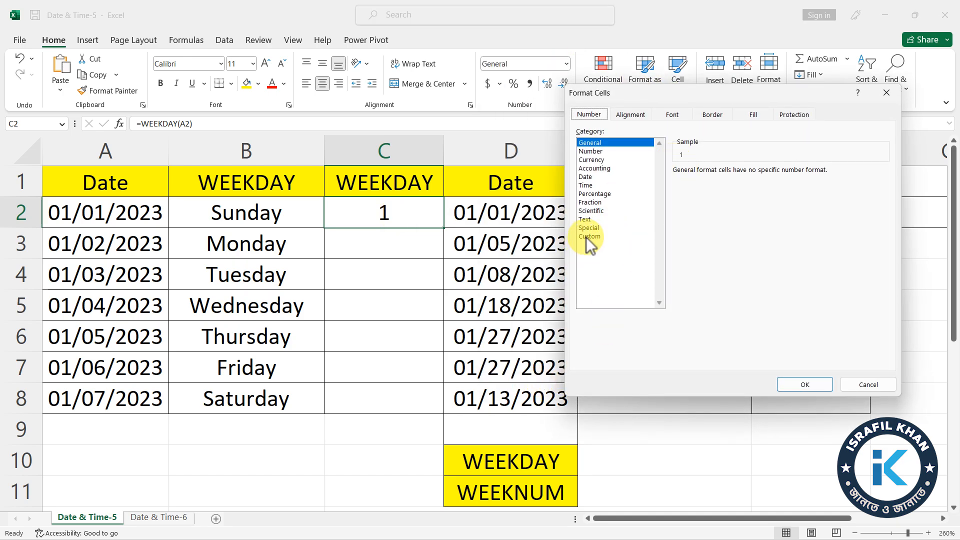
pyautogui.click(588, 236)
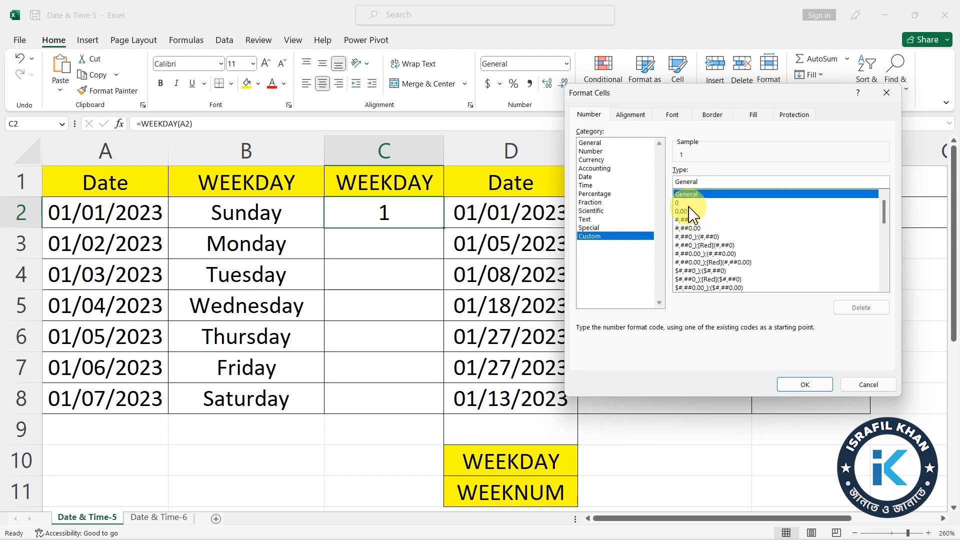
pyautogui.moveTo(705, 182); pyautogui.dragTo(666, 183)
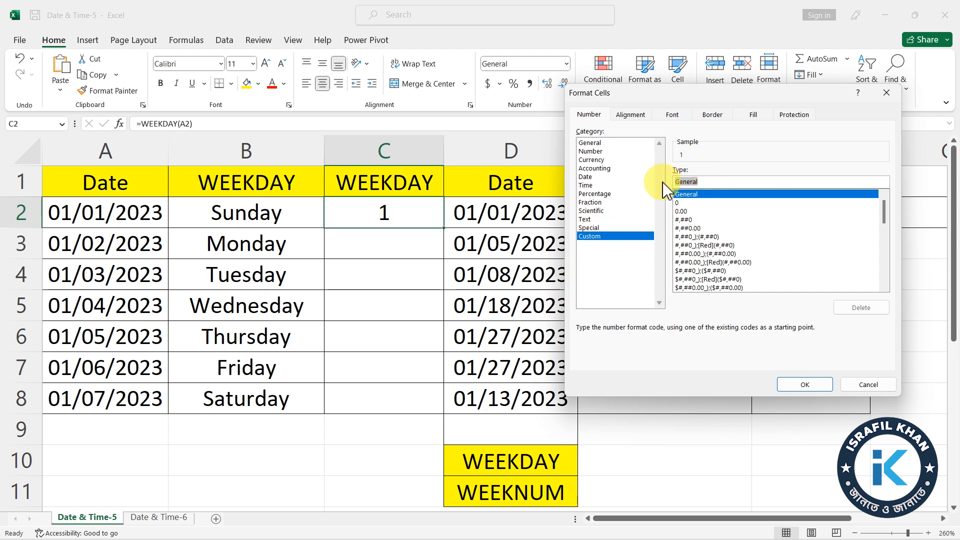
pyautogui.write('dddd')
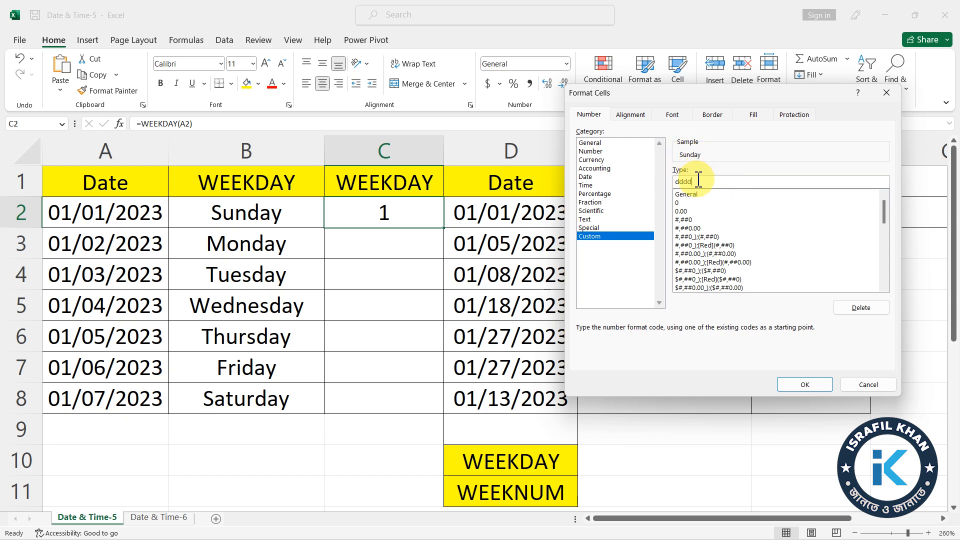
pyautogui.click(805, 385)
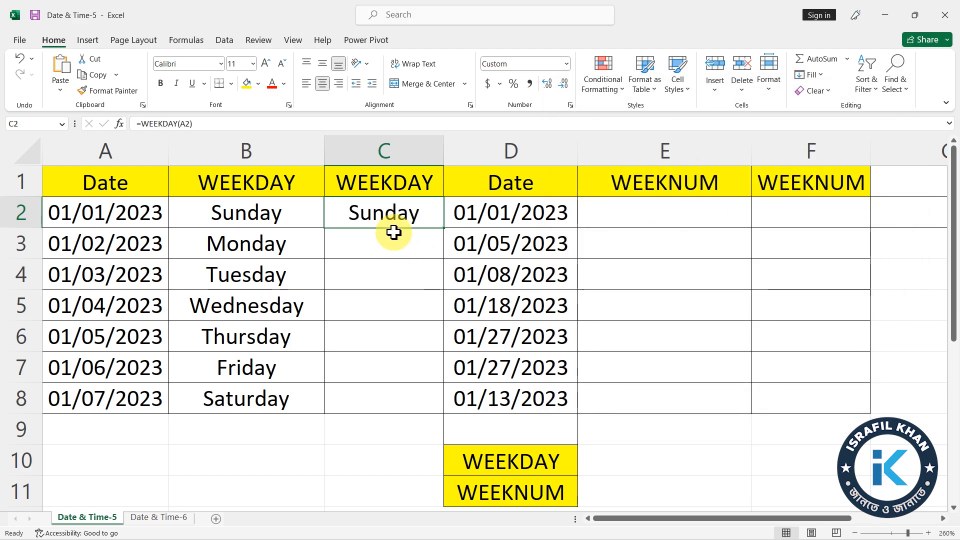
# - Fill the WEEKDAY formula from C2 down through C8 and autofit the width of column C
pyautogui.moveTo(443, 227); pyautogui.dragTo(438, 403)
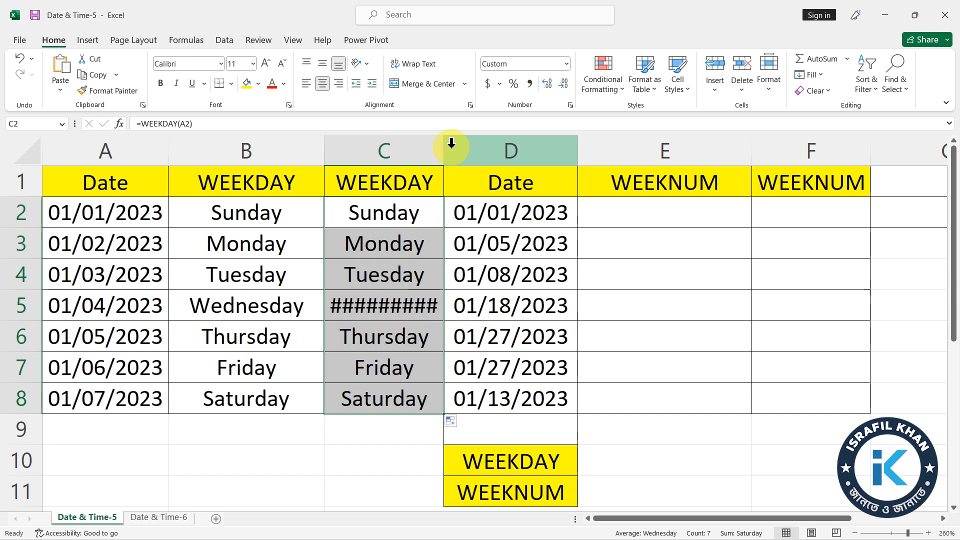
pyautogui.doubleClick(443, 148)
pyautogui.click(621, 286)
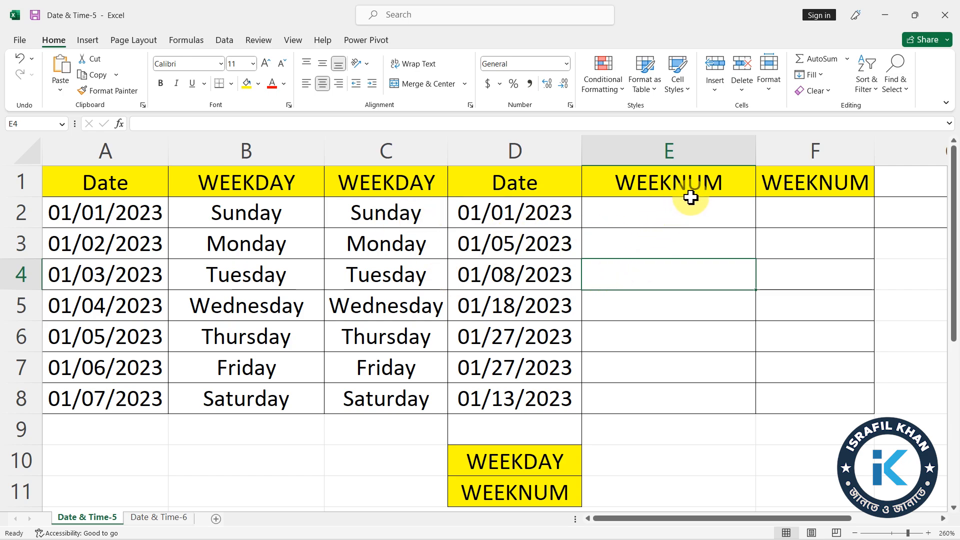
# - Enter the WEEKNUM function in cell E2 with D2 as its serial number
pyautogui.click(659, 219)
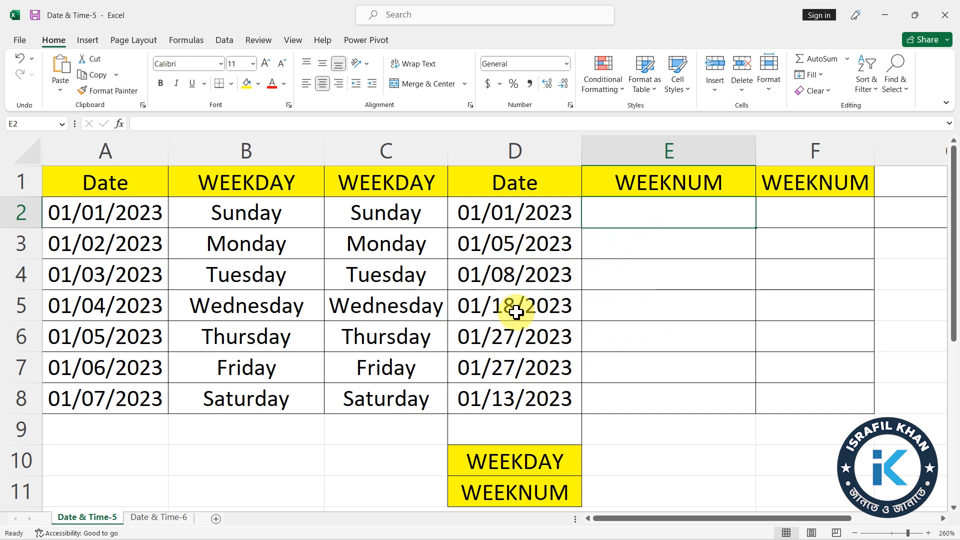
pyautogui.click(670, 311)
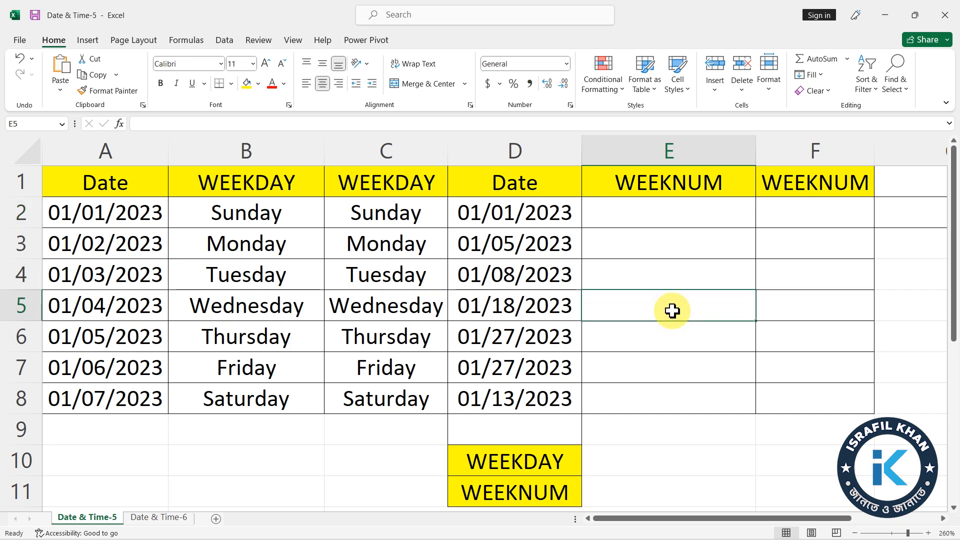
pyautogui.click(655, 213)
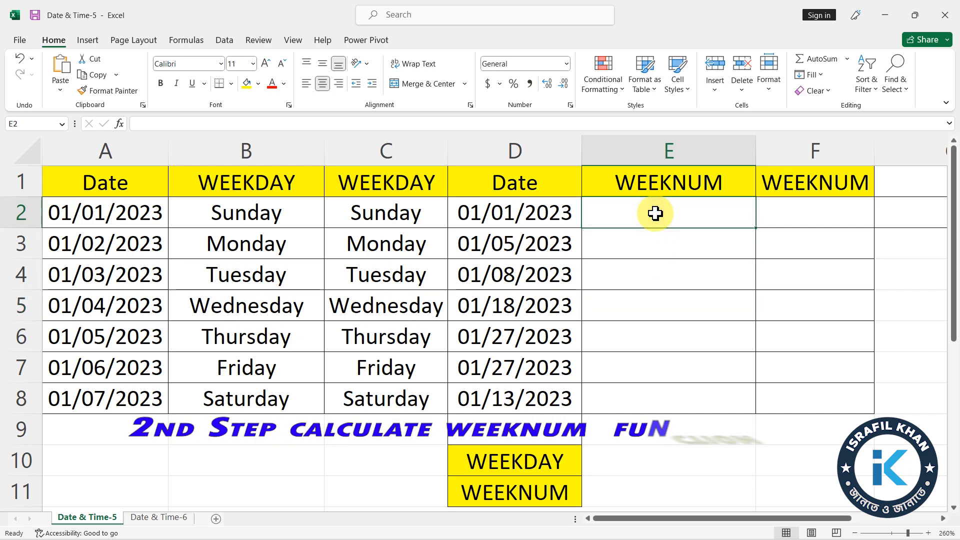
pyautogui.write('=')
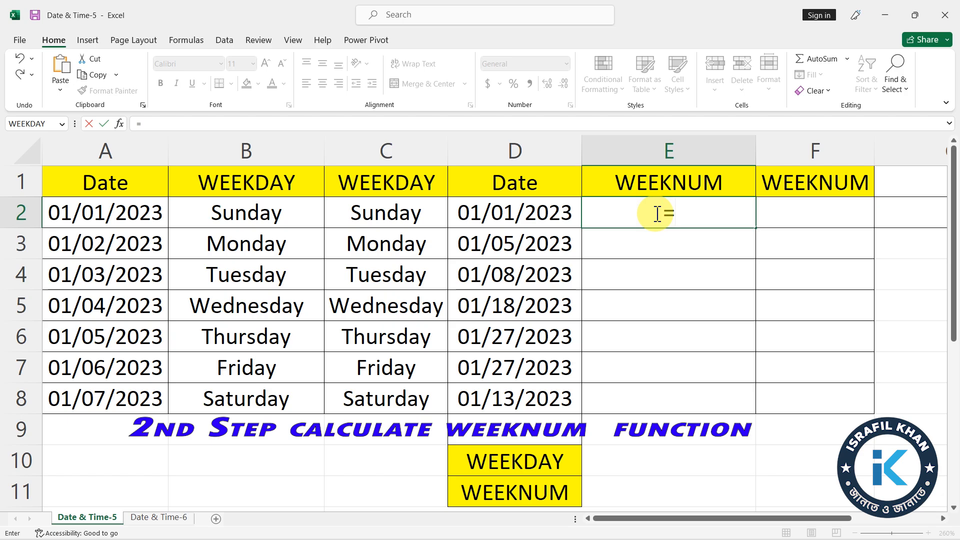
pyautogui.write('week')
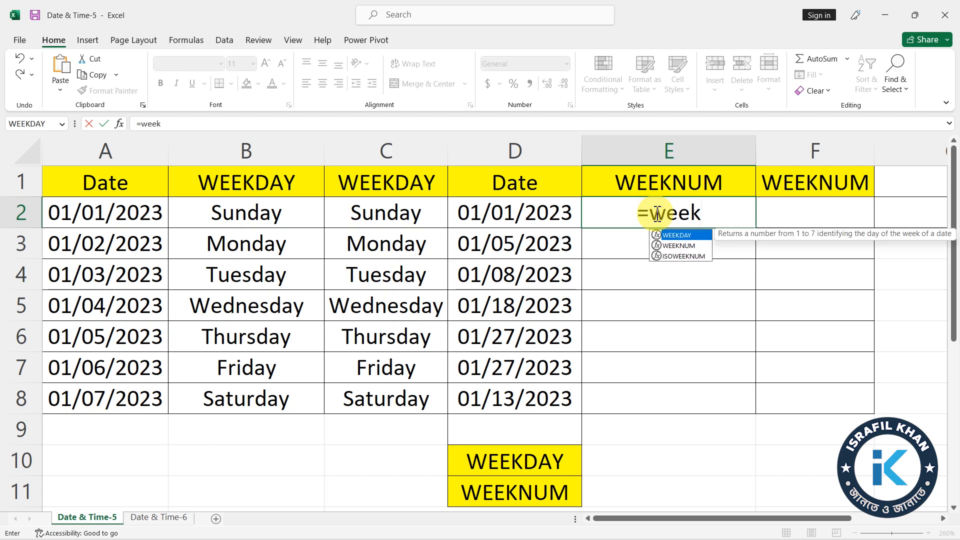
pyautogui.doubleClick(679, 245)
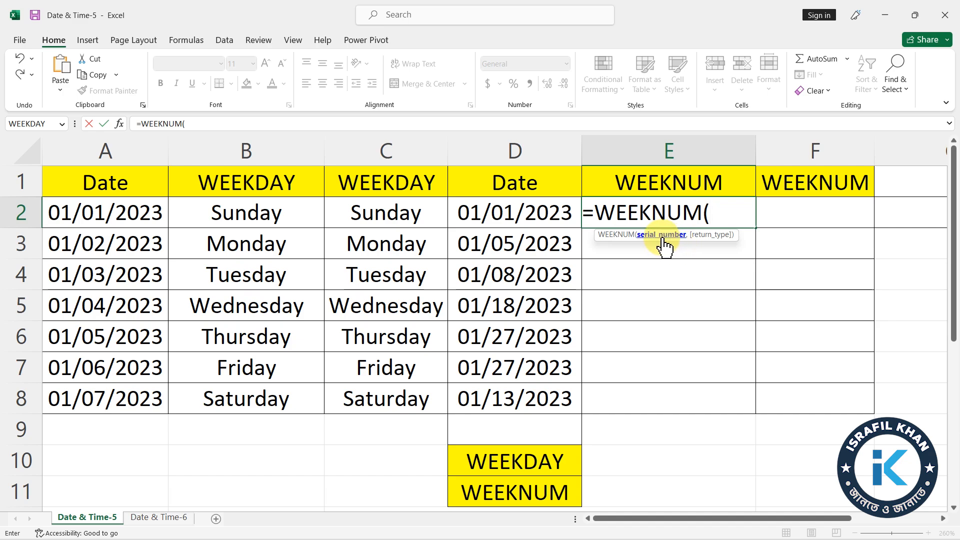
pyautogui.click(493, 215)
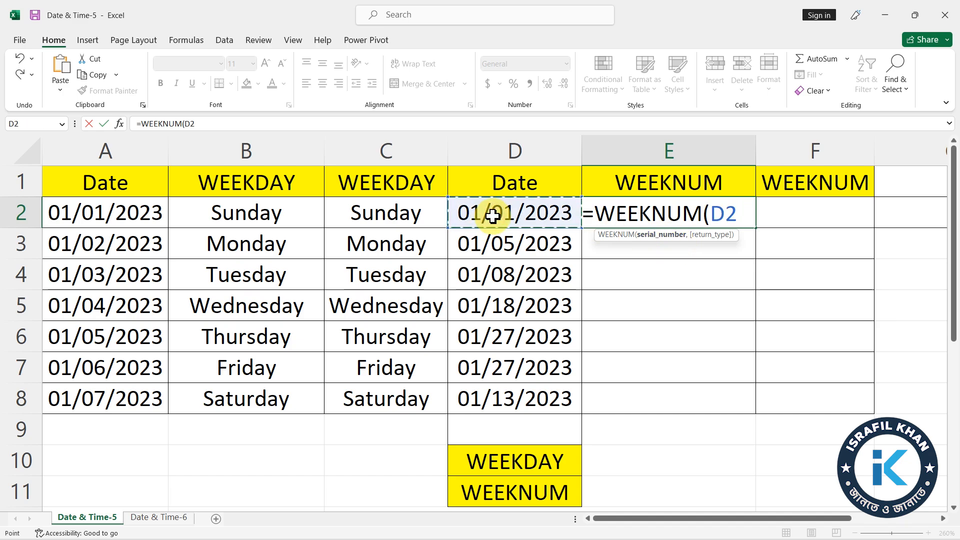
pyautogui.write(')')
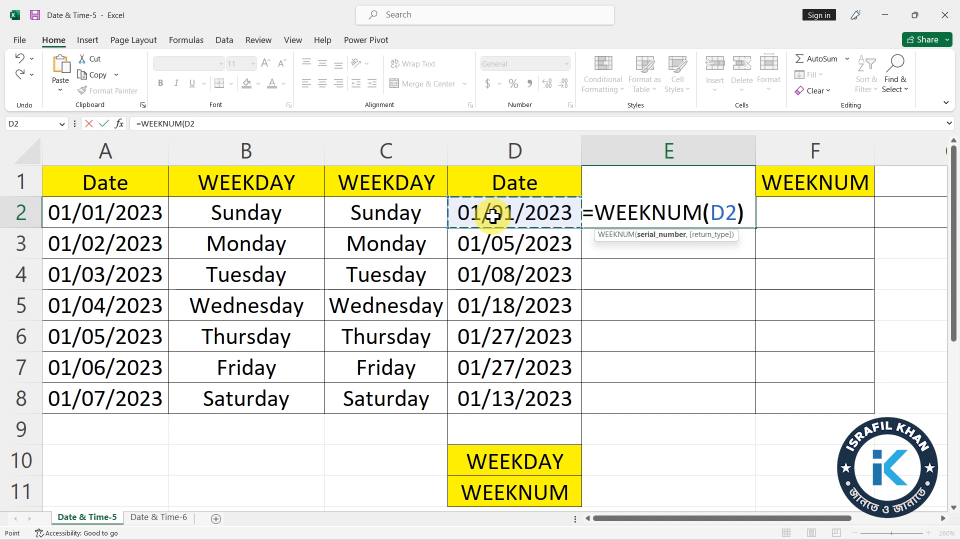
pyautogui.press('Return')
# - Fill the WEEKNUM formula from E2 down through E8
pyautogui.click(656, 214)
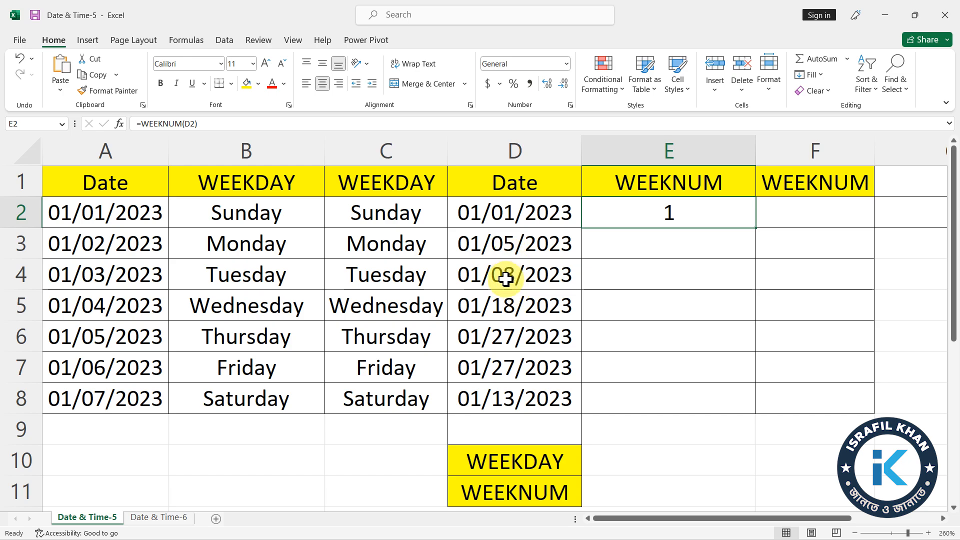
pyautogui.moveTo(755, 228); pyautogui.dragTo(733, 404)
pyautogui.click(662, 279)
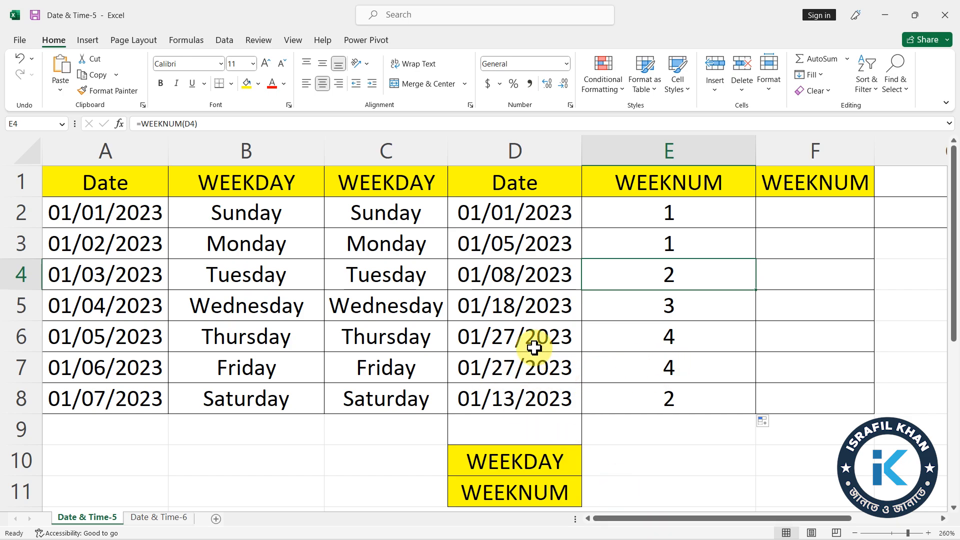
# - Change the date in cell D6 to 1/5/2023
pyautogui.click(503, 338)
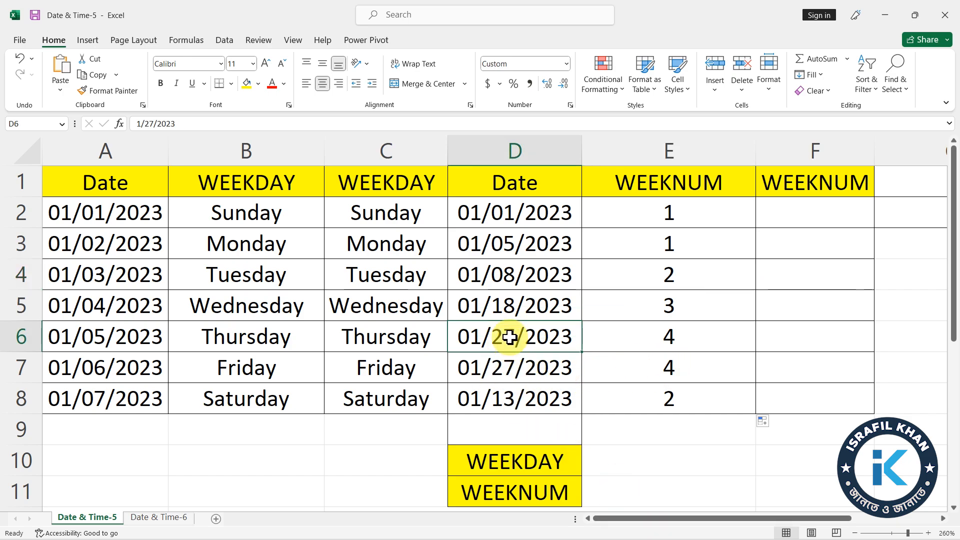
pyautogui.doubleClick(513, 344)
pyautogui.press('BackSpace')
pyautogui.press('BackSpace')
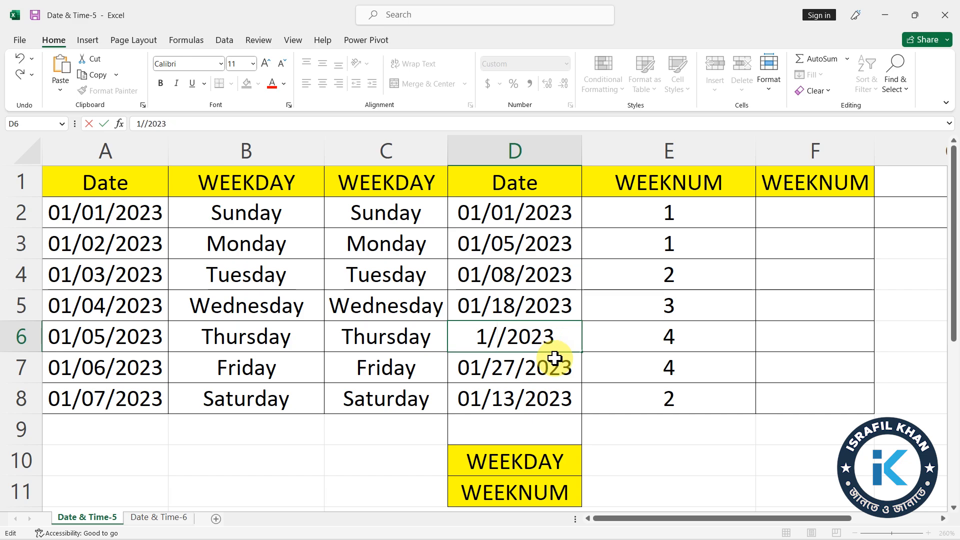
pyautogui.write('5')
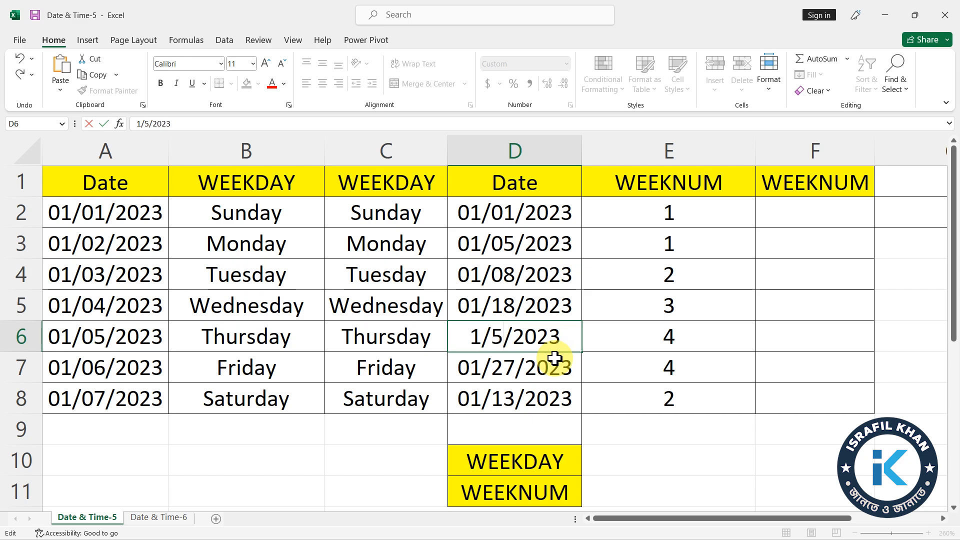
pyautogui.press('Return')
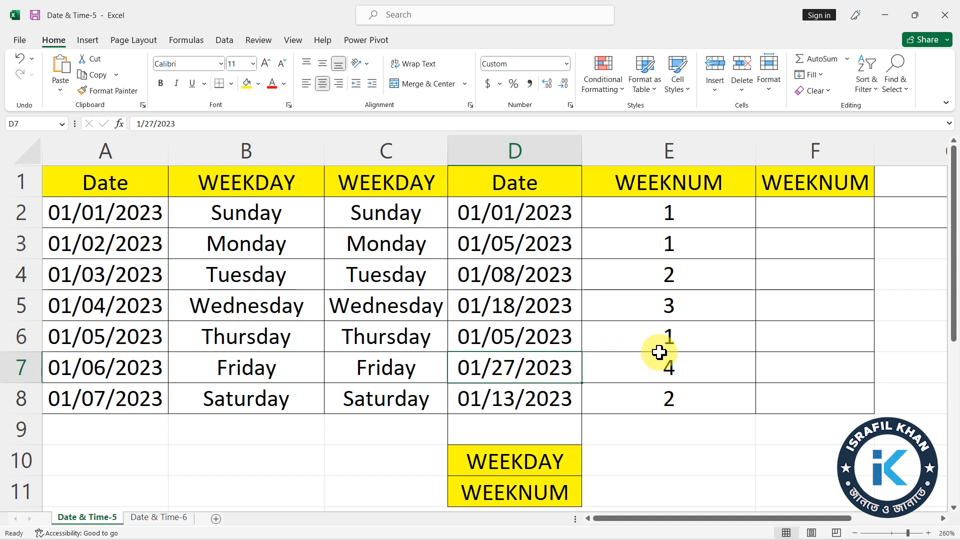